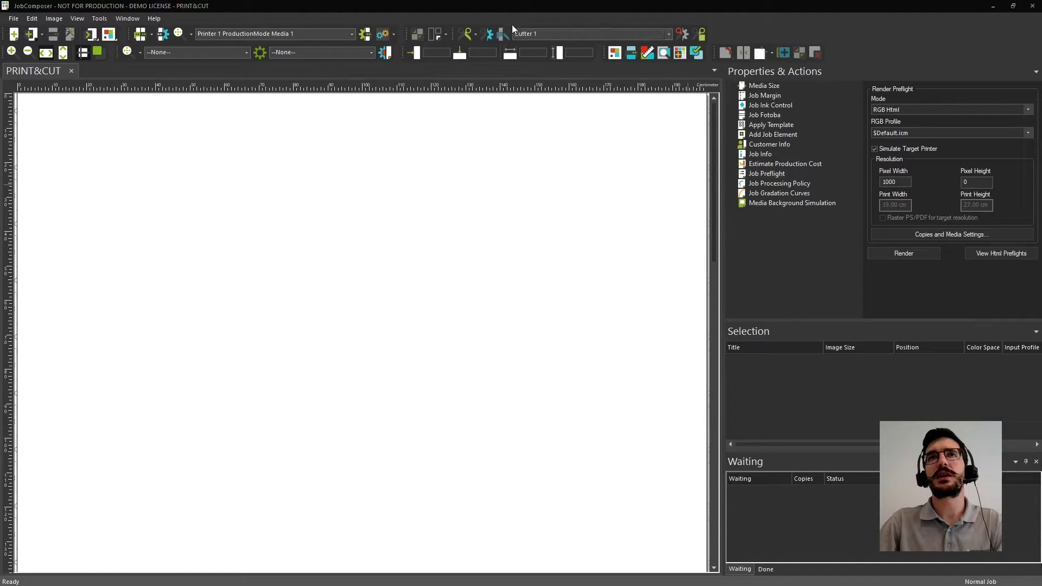
Choose Cutter 1 as the active cut environment and turn contour cutting on for the job
click(565, 33)
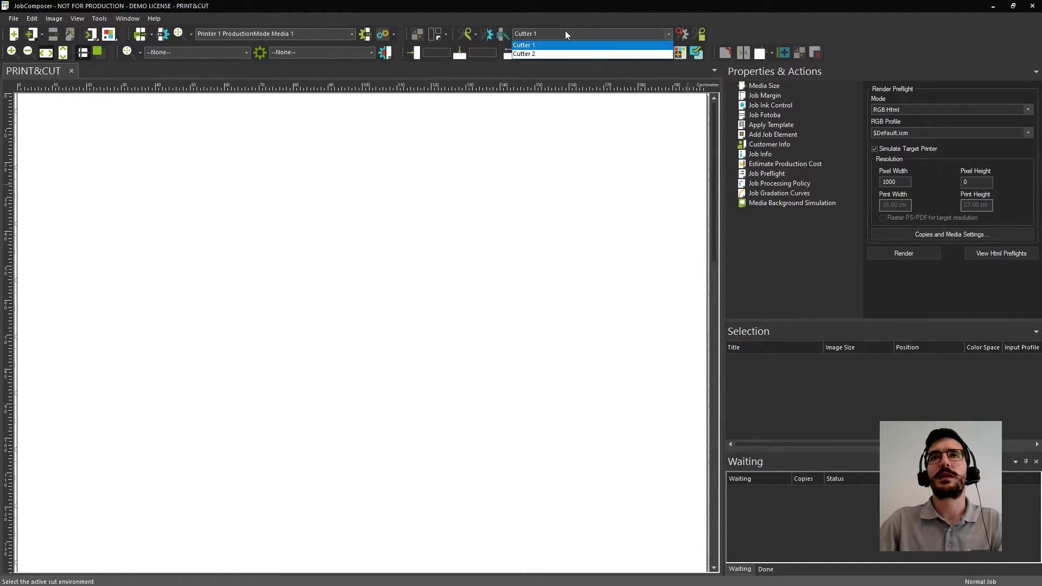
click(537, 46)
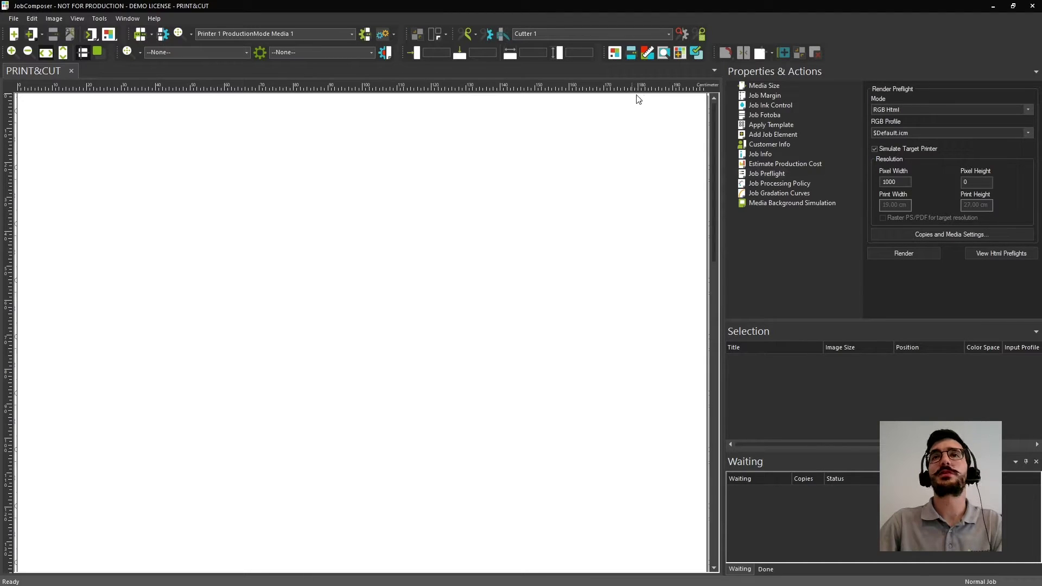
click(702, 36)
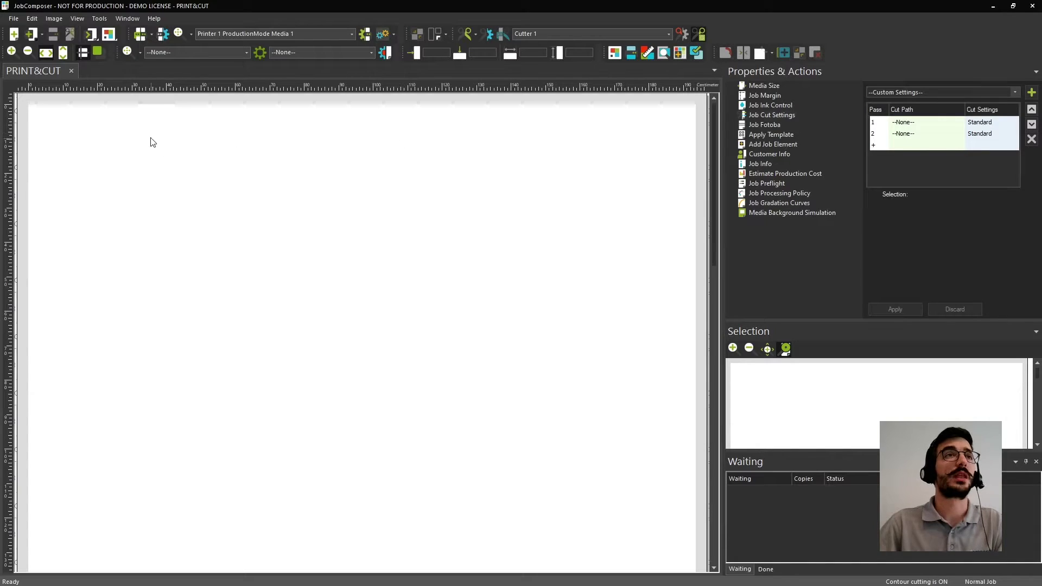
Import Robots.pdf from the Cut files Stickers folder into the job and display its spot color replacement list
click(28, 34)
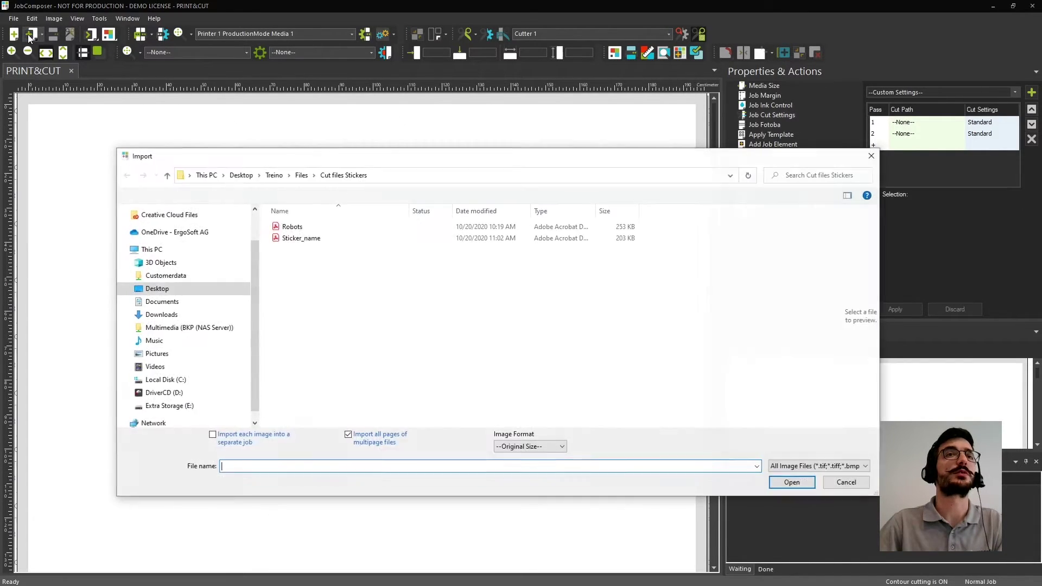
double_click(283, 231)
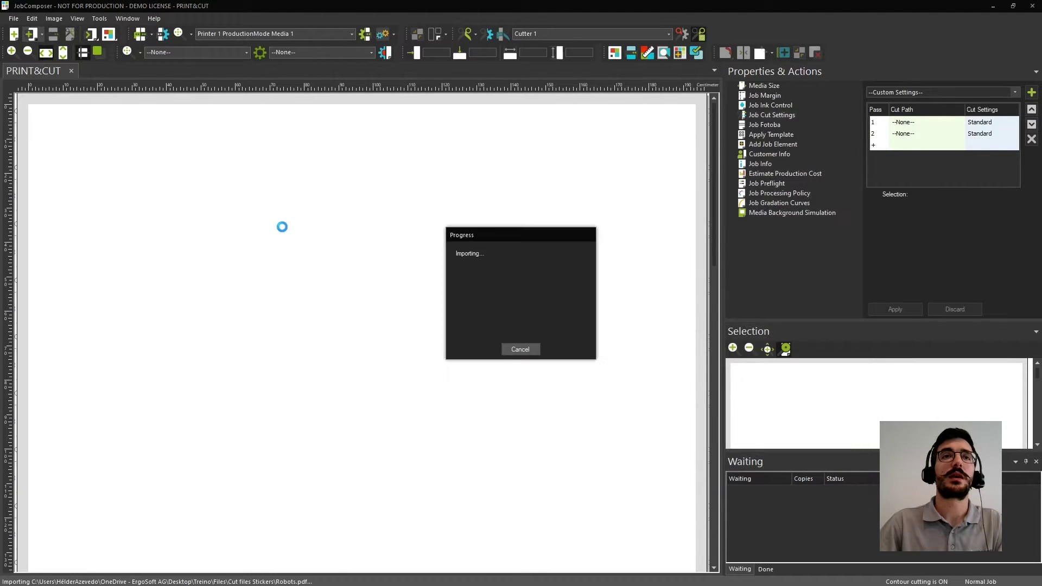
drag(218, 258, 337, 393)
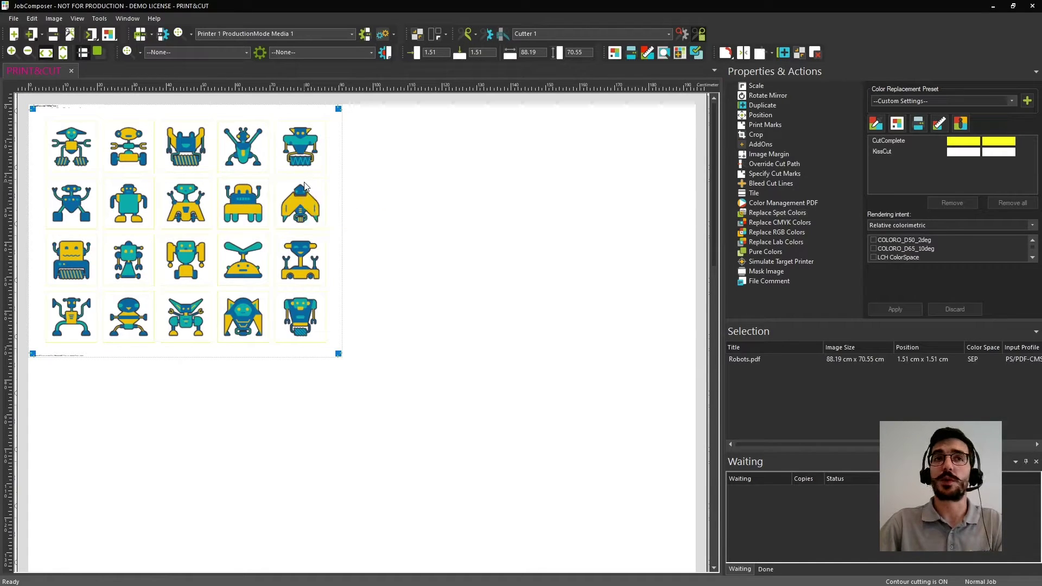
click(793, 215)
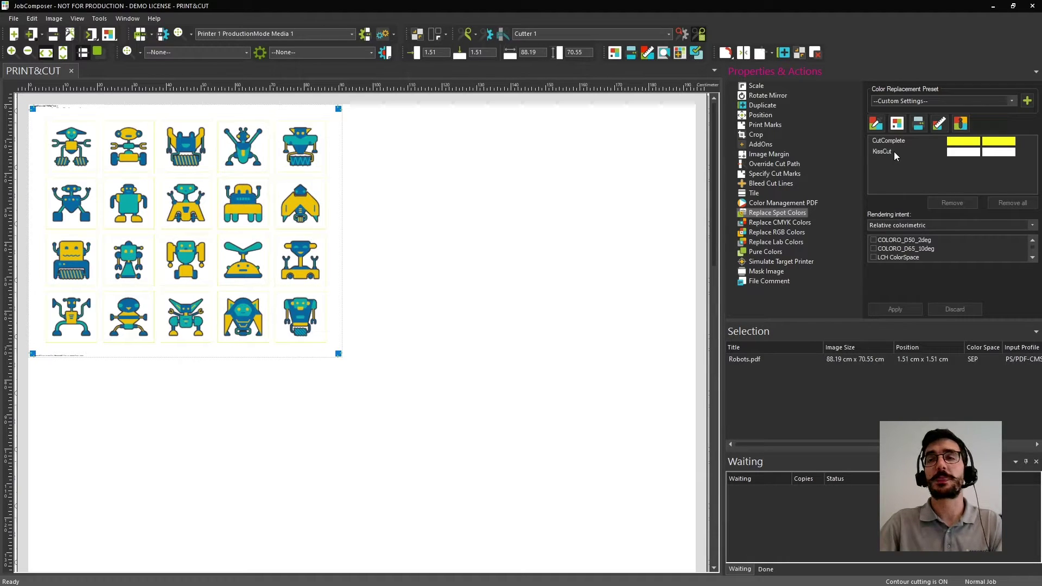
Open the job cut settings with no image selected and switch to the Print and Cut workspace
click(431, 177)
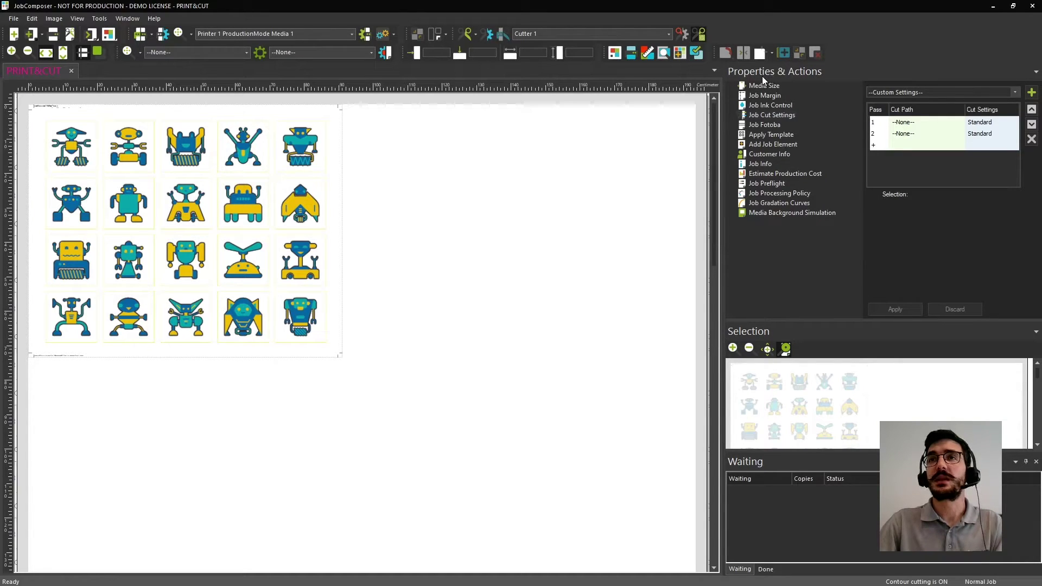
click(761, 115)
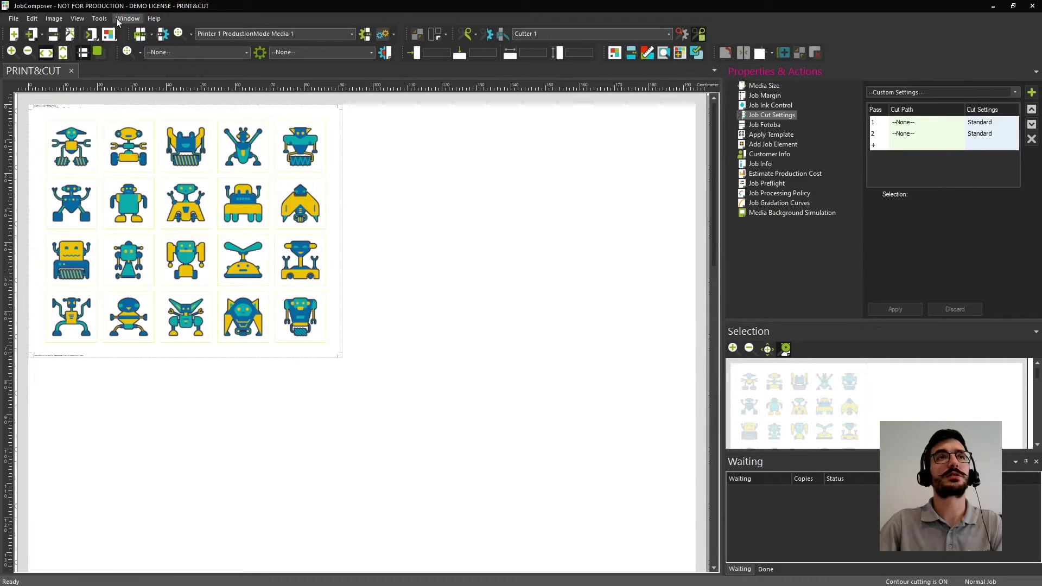
click(82, 21)
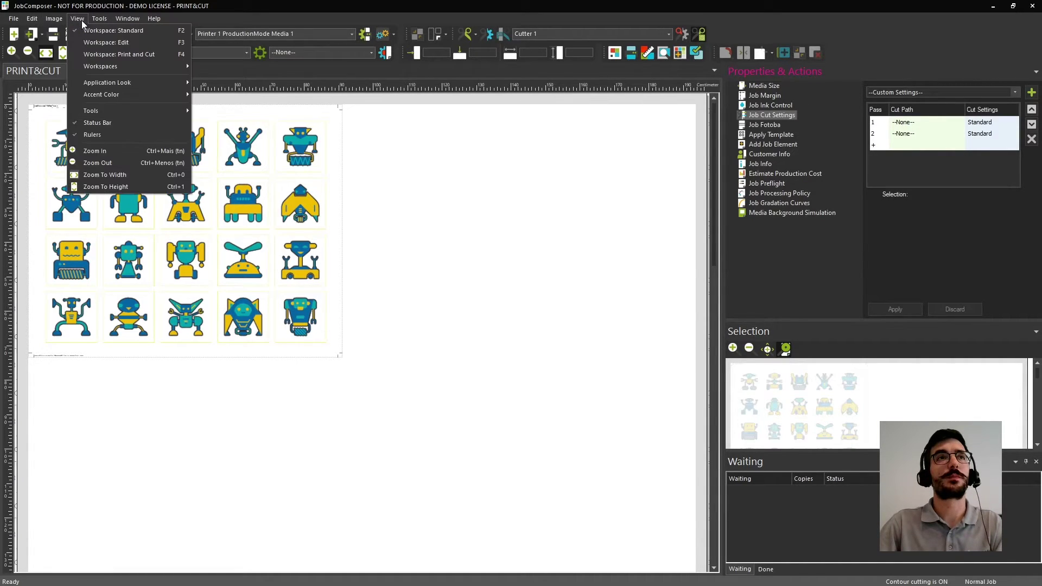
click(98, 55)
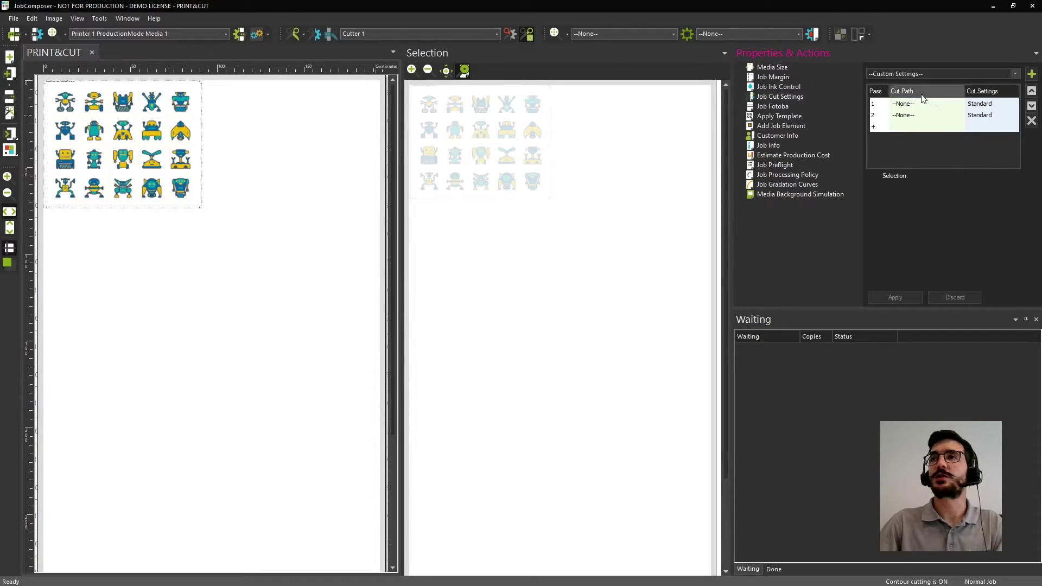
Assign the CutComplete cut path to pass 1 in the job cut settings
click(882, 109)
click(960, 103)
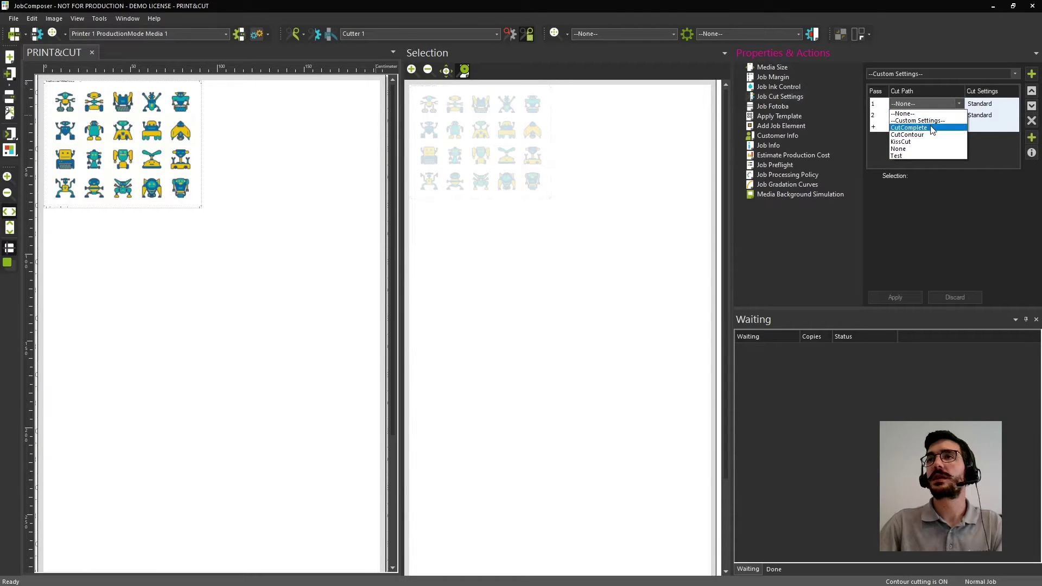
click(932, 128)
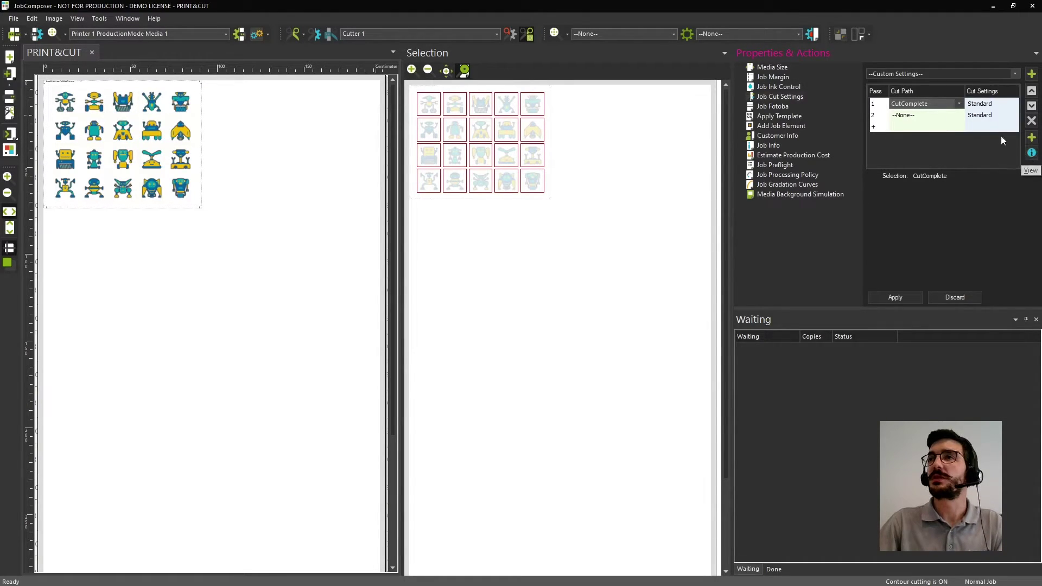
Examine how the CutComplete path is defined, including its image data source and spot color, without changing it
click(1031, 155)
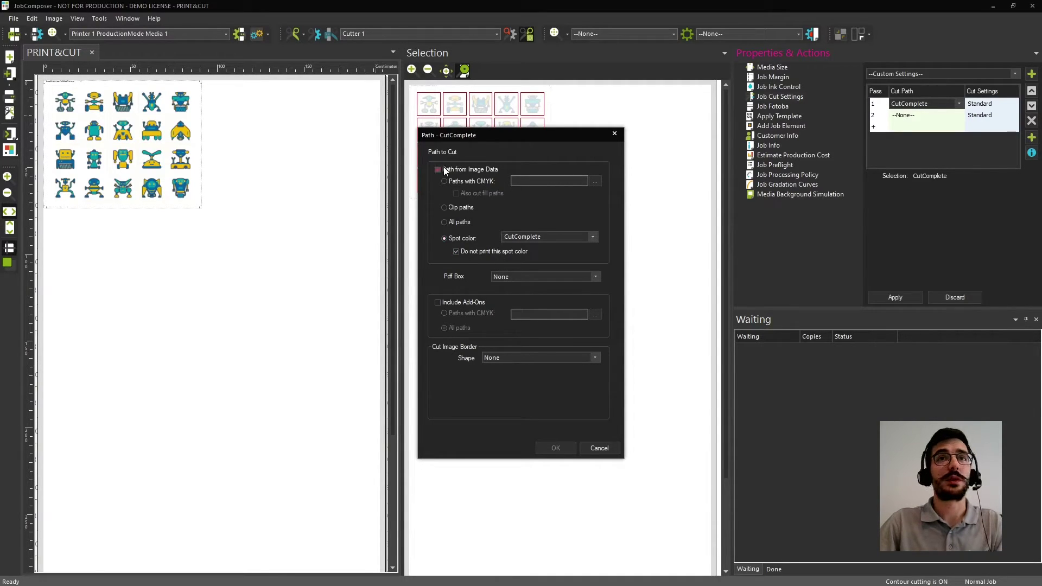
click(490, 172)
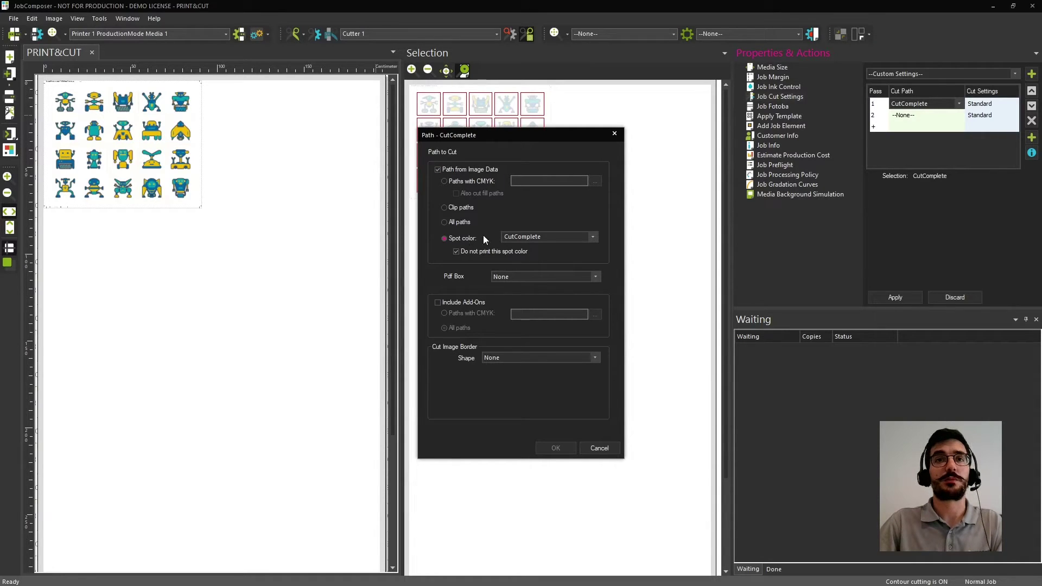
double_click(549, 235)
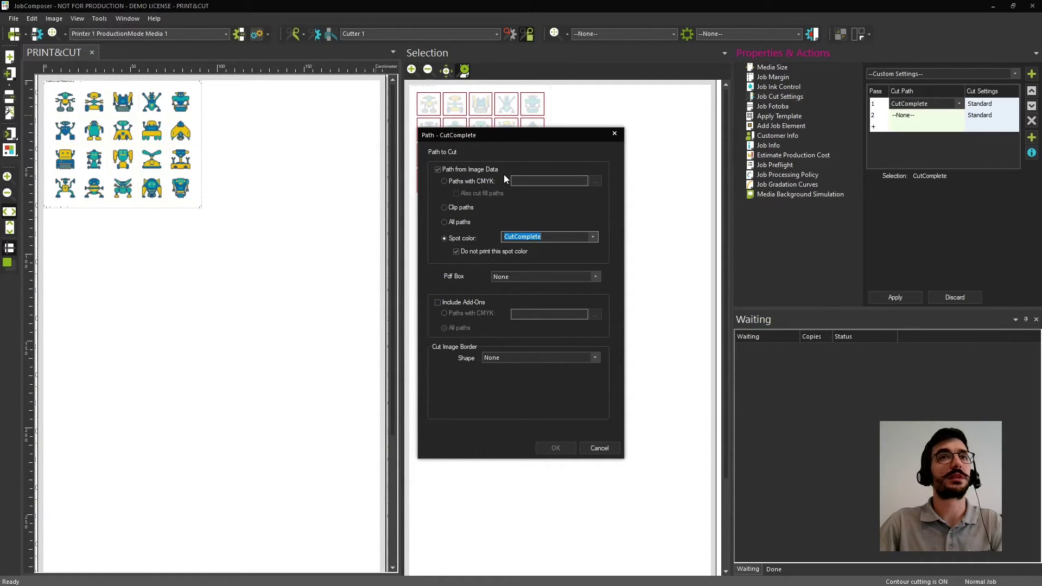
click(592, 447)
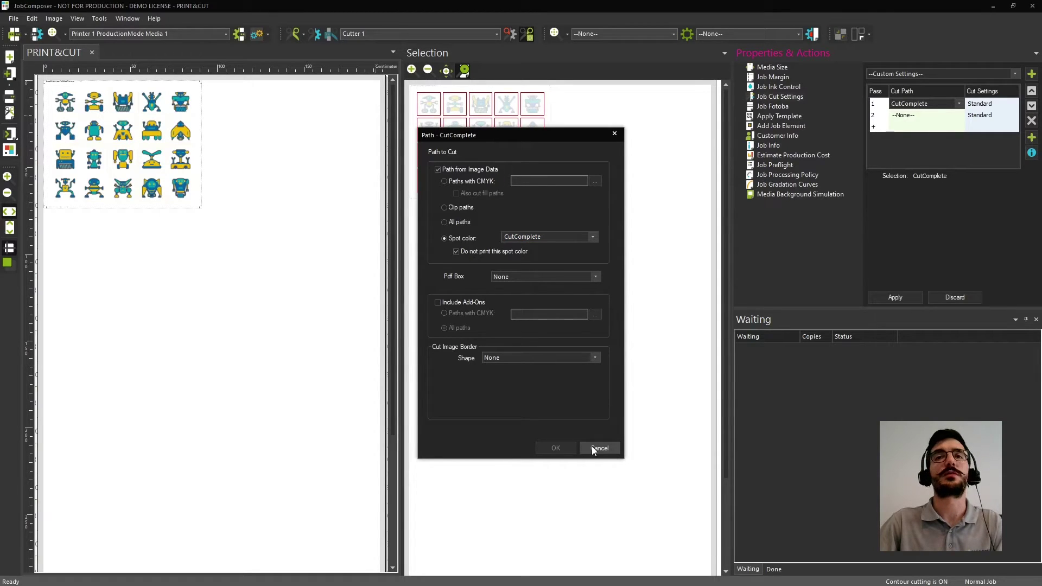
click(592, 446)
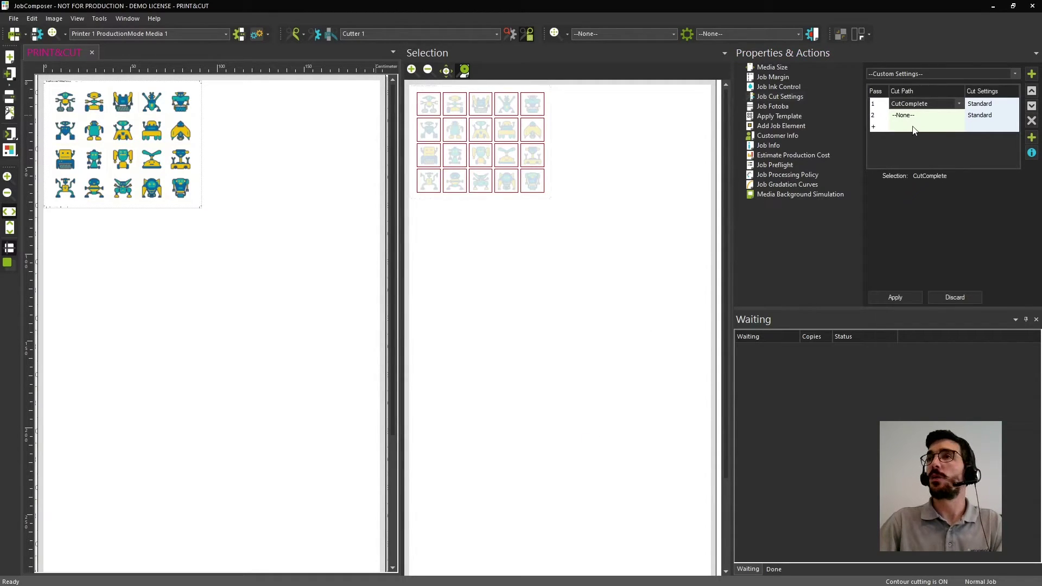
Set the cut settings of pass 1 to CutComplete
click(988, 106)
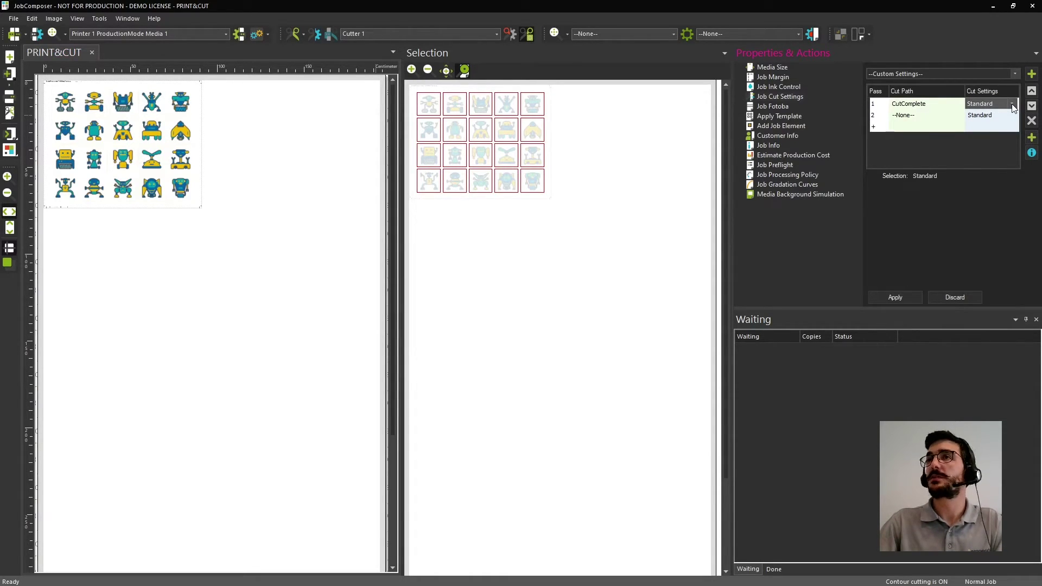
click(1012, 104)
click(1015, 119)
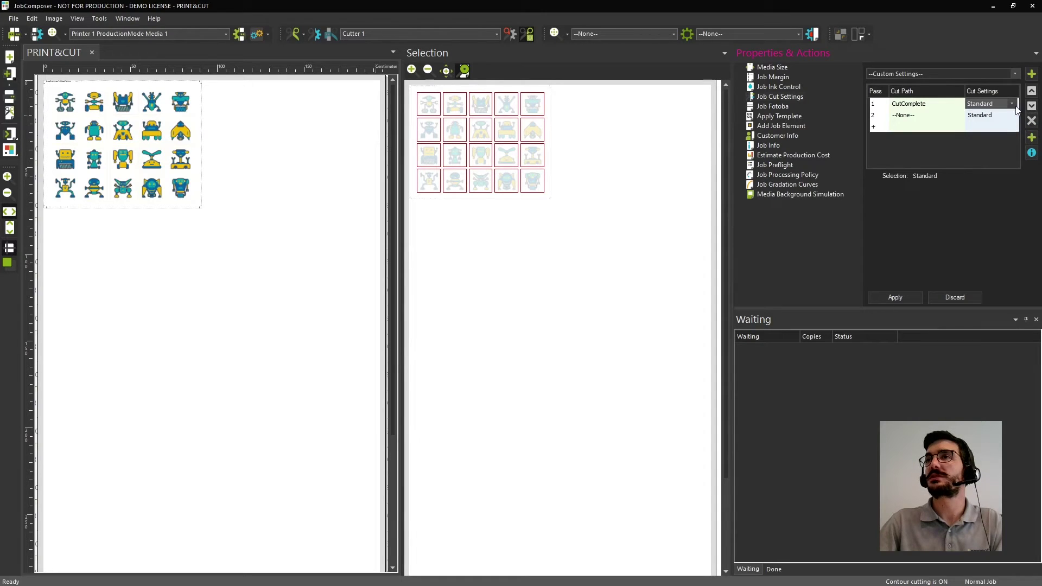
click(1012, 104)
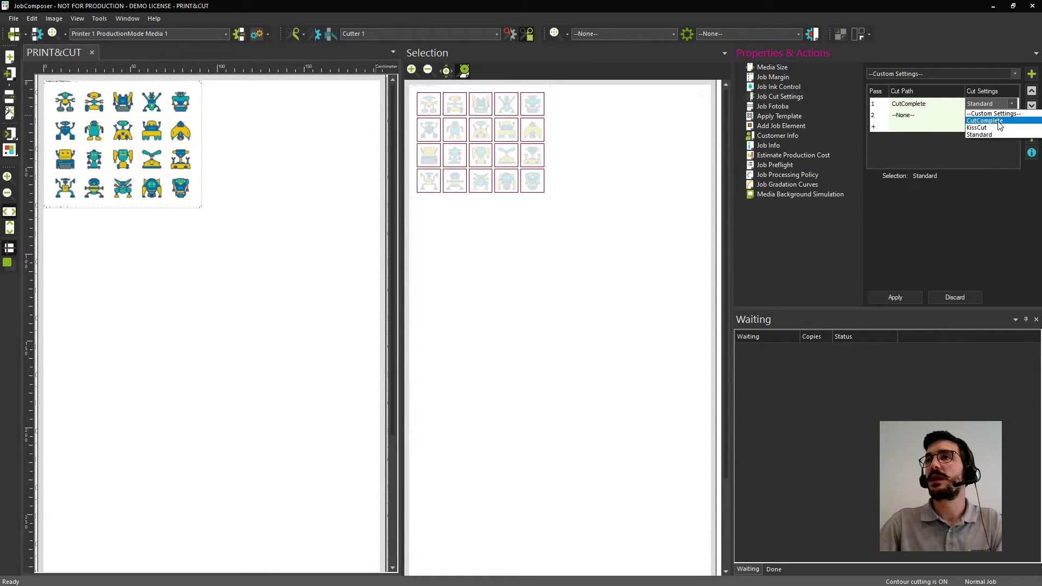
click(998, 120)
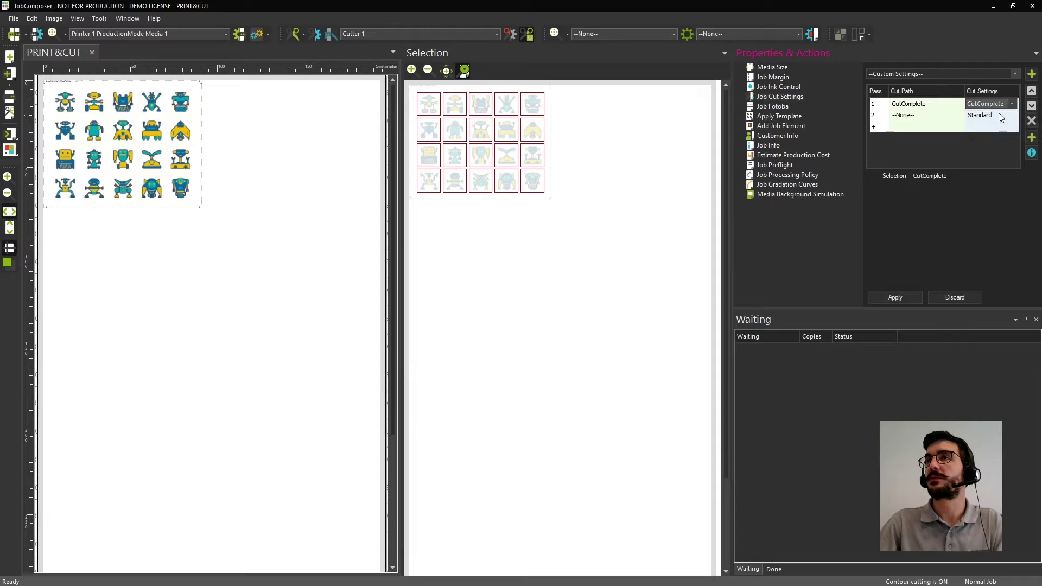
Check the quality and cutting tool options of the CutComplete cut settings, and close them unchanged
click(1032, 154)
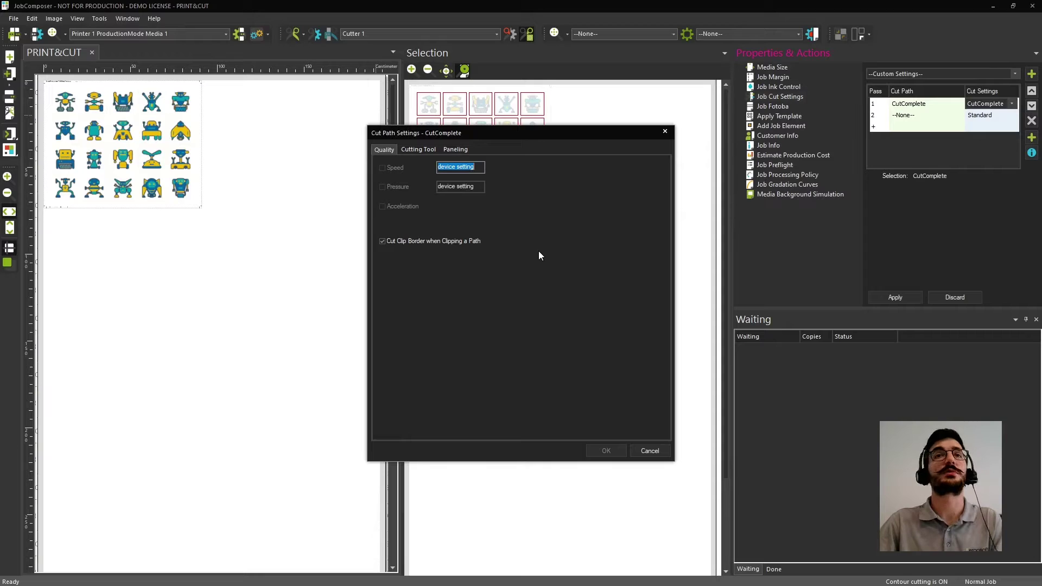
click(417, 150)
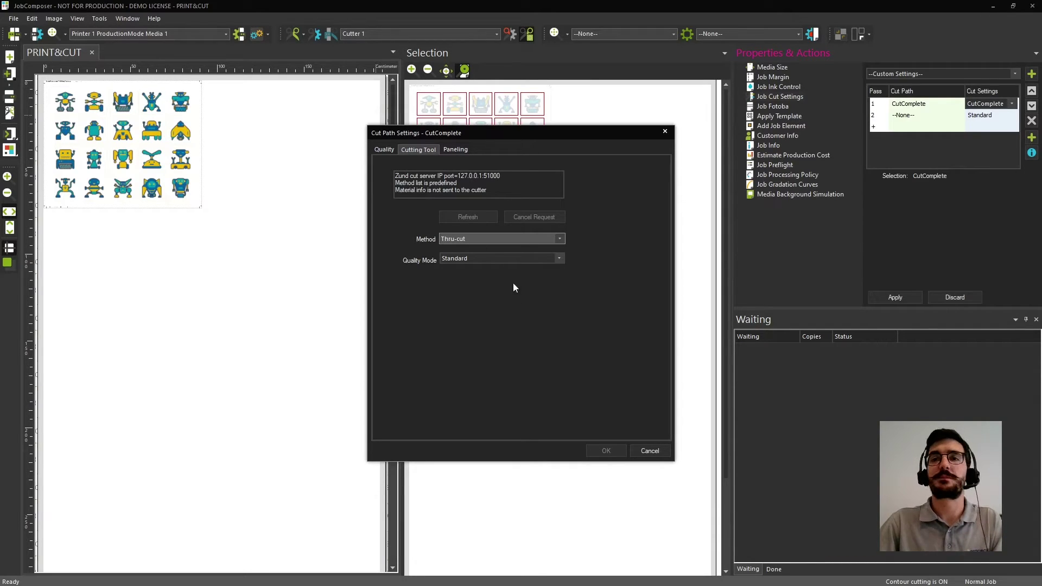
click(666, 132)
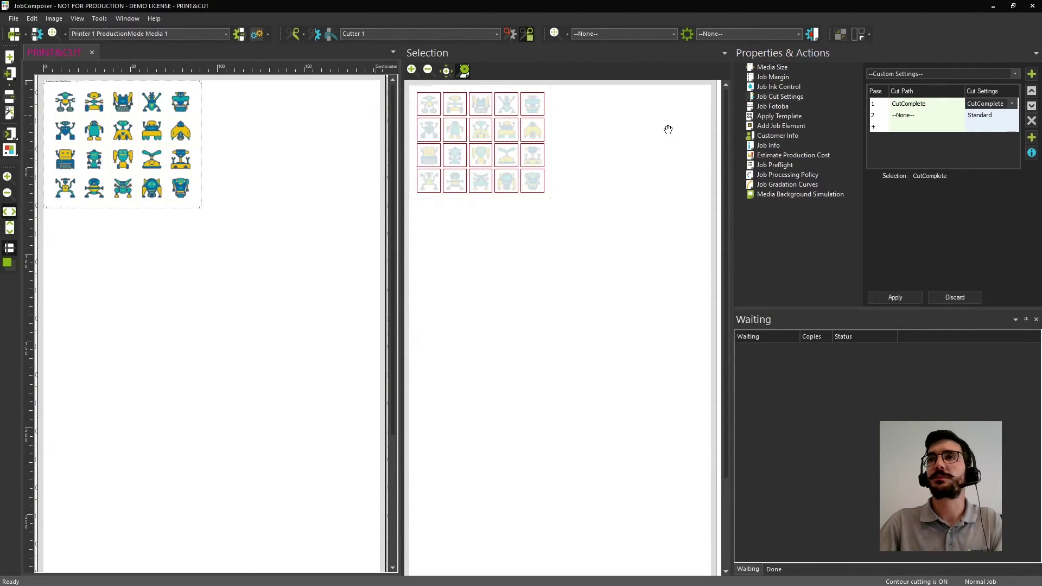
Set both the cut path and the cut settings of pass 2 to KissCut, and apply the job cut settings
click(916, 119)
click(959, 115)
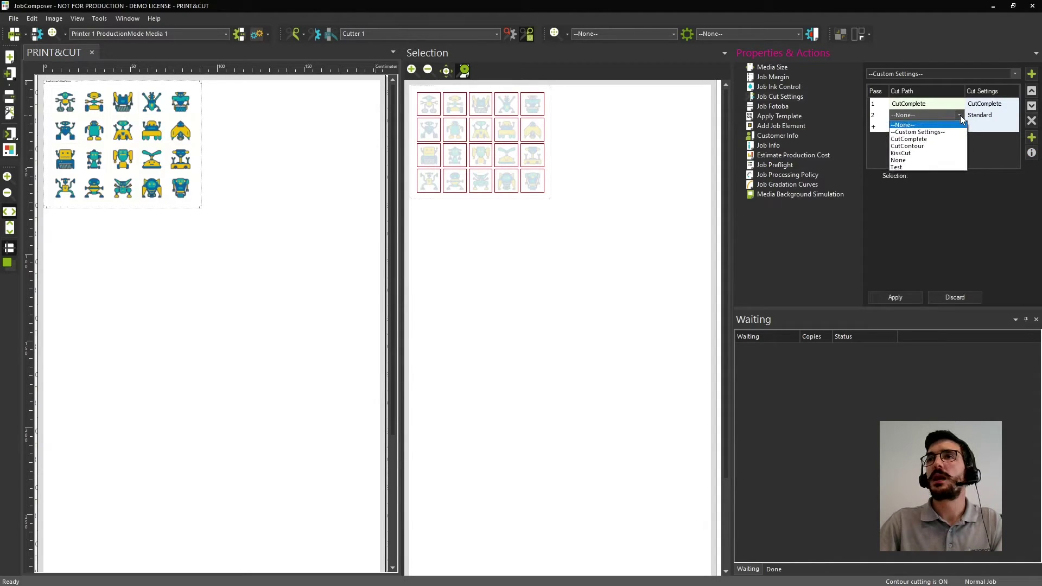
click(911, 153)
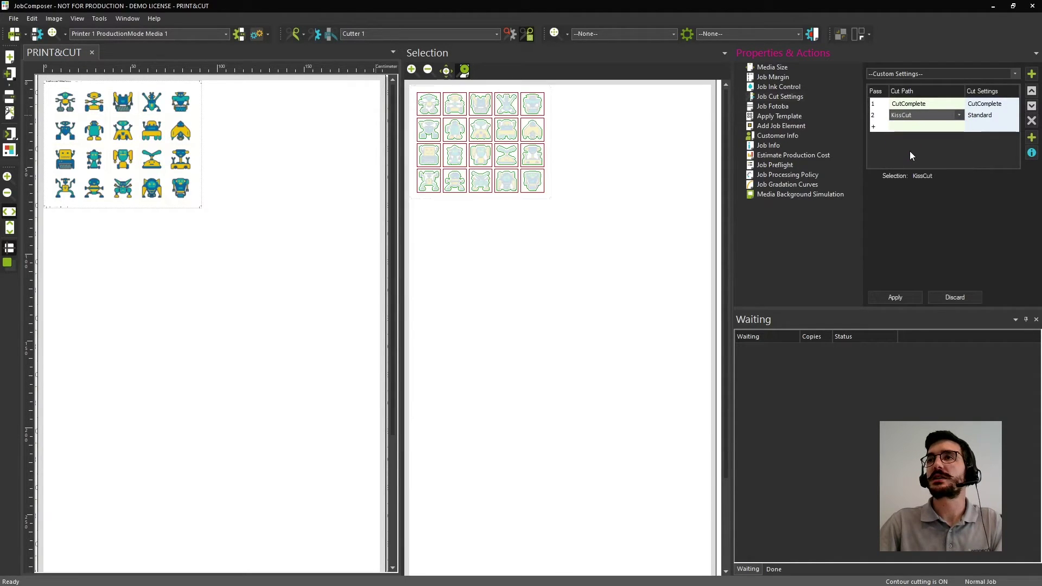
click(987, 116)
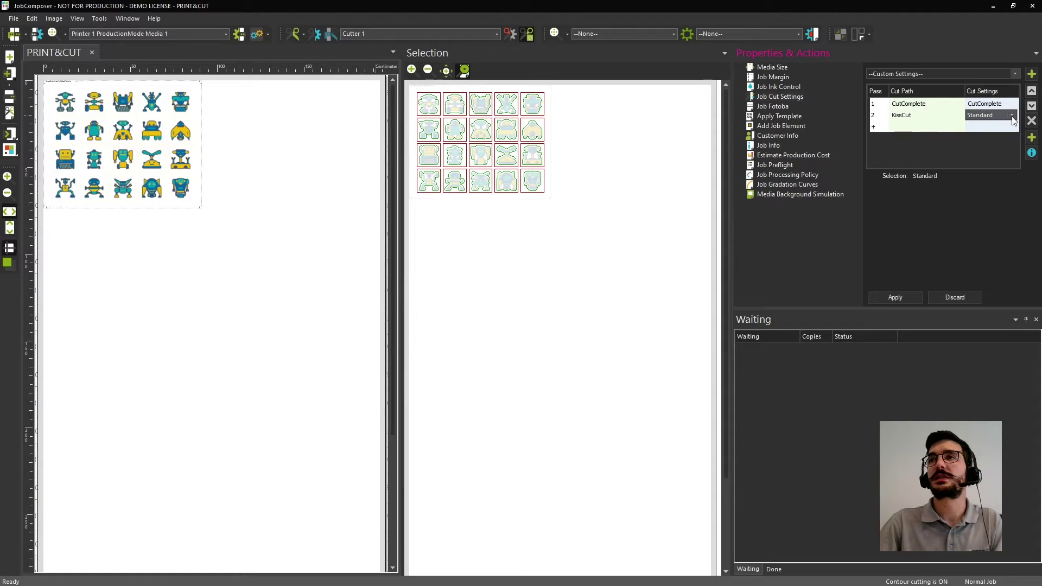
click(1013, 116)
click(986, 137)
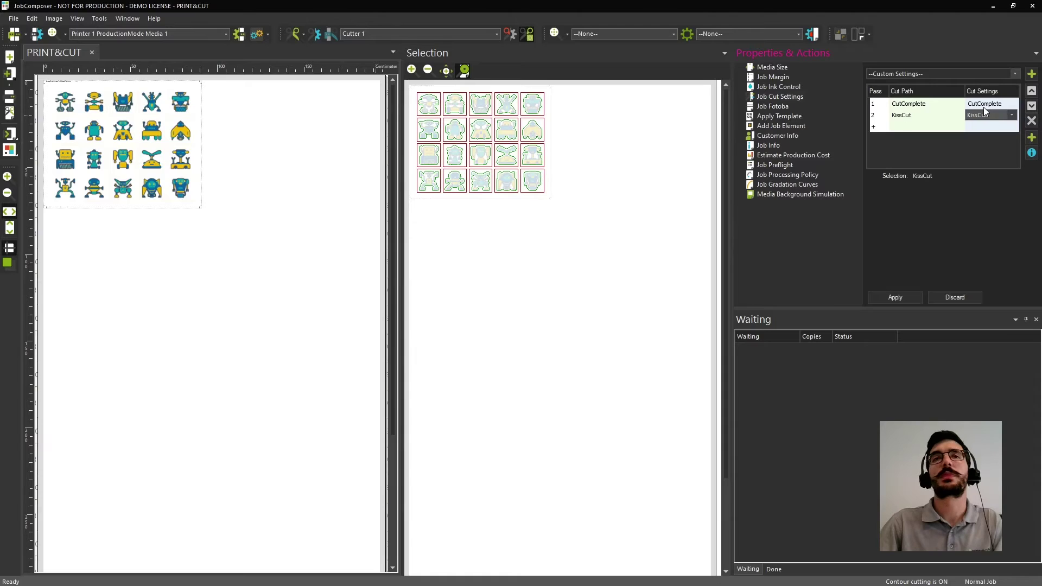
click(890, 300)
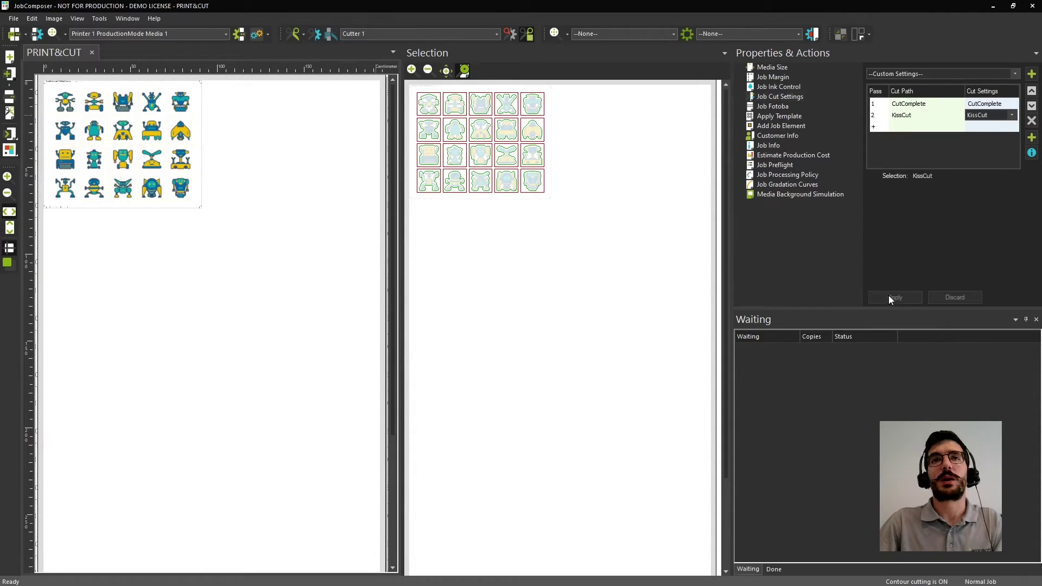
Send the PRINT&CUT job to Printer 1 with its contour cut on Cutter 1, and open the printer's print queue
click(411, 72)
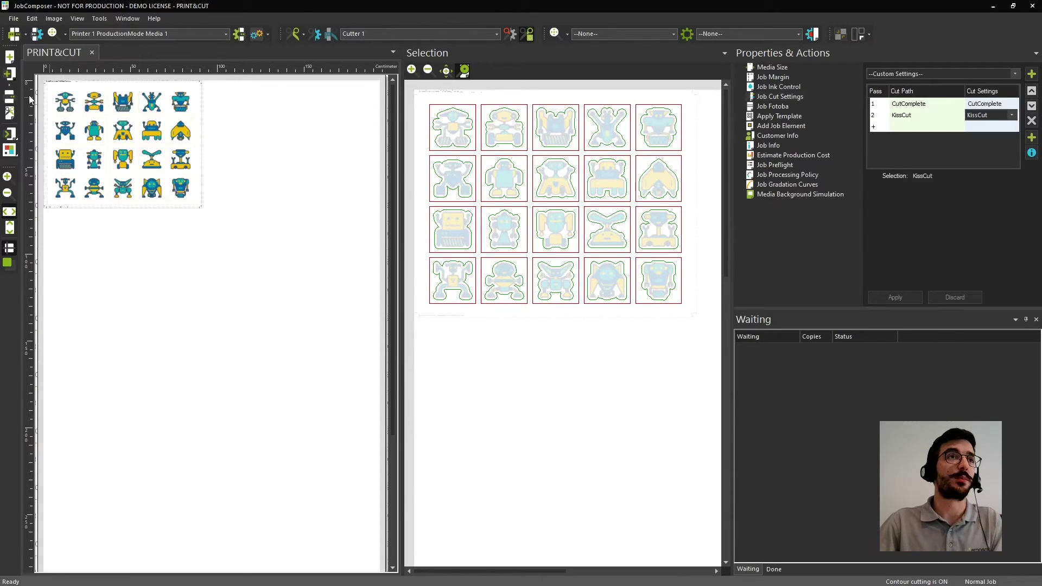
click(10, 100)
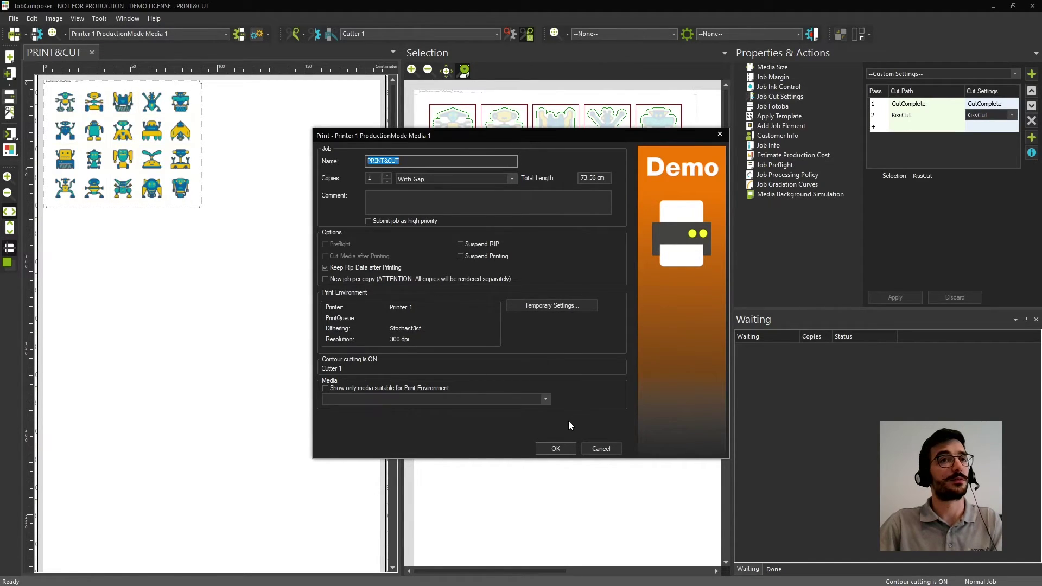
click(556, 448)
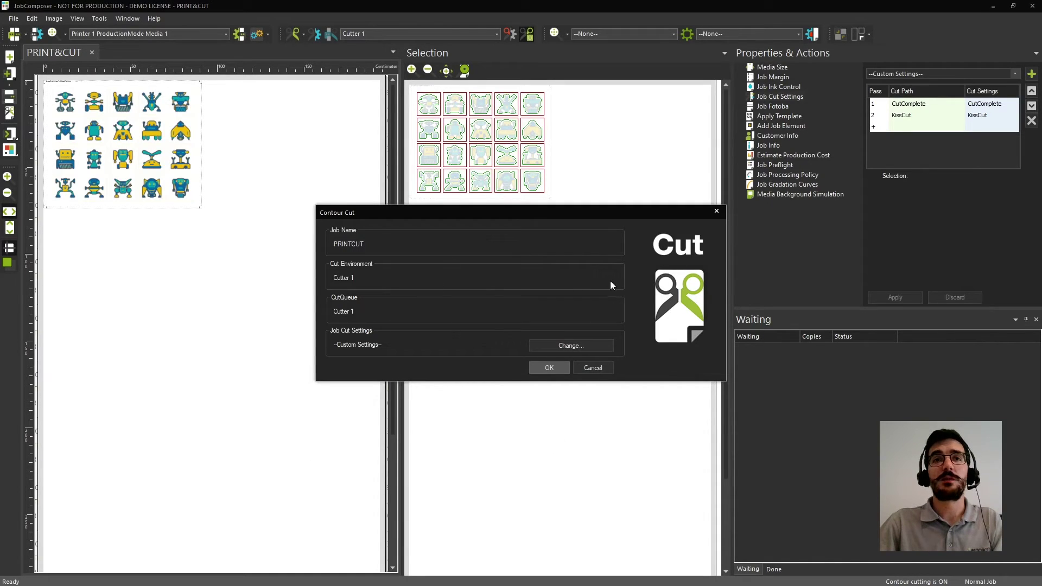
click(550, 368)
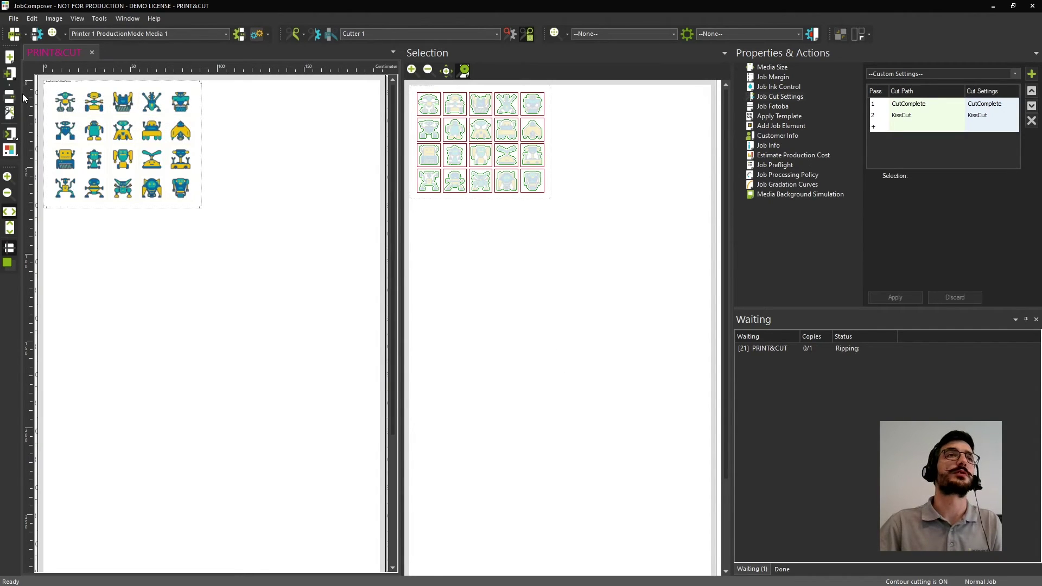
click(13, 35)
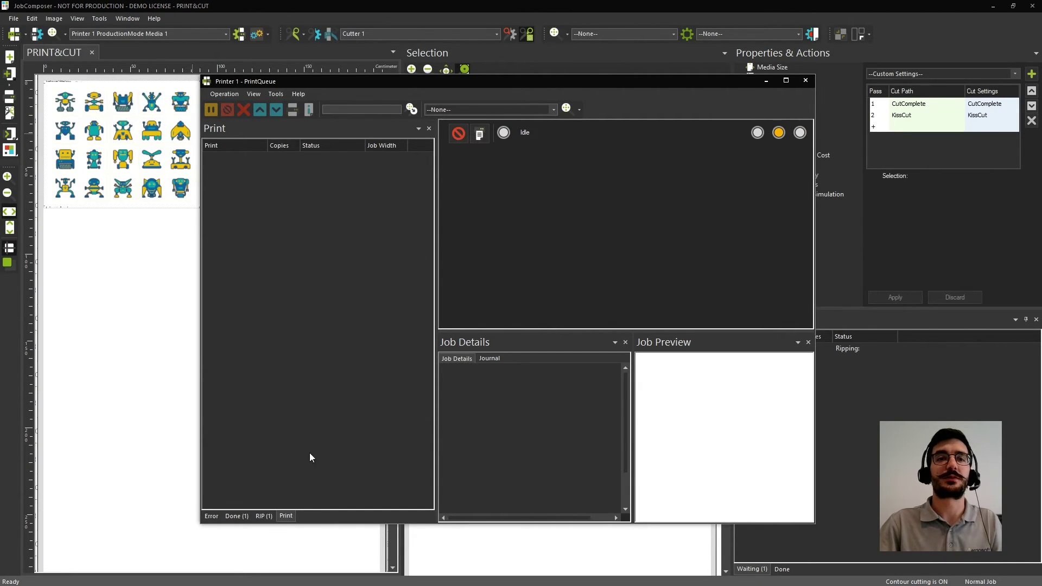
Follow the PRINT&CUT job from ripping to the print list, start printing it manually, and minimize the print queue
click(264, 516)
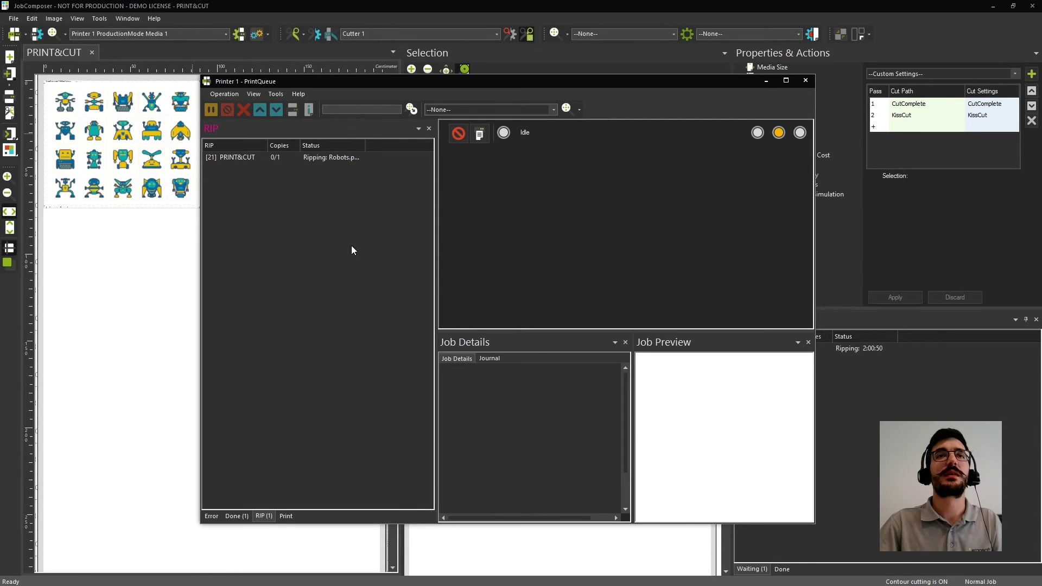
click(333, 158)
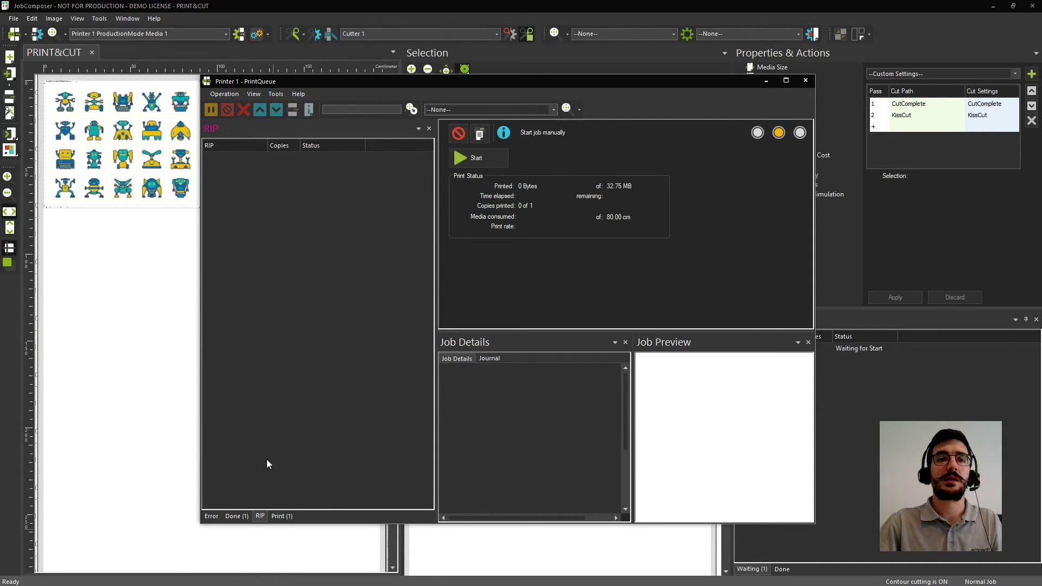
click(282, 516)
click(294, 156)
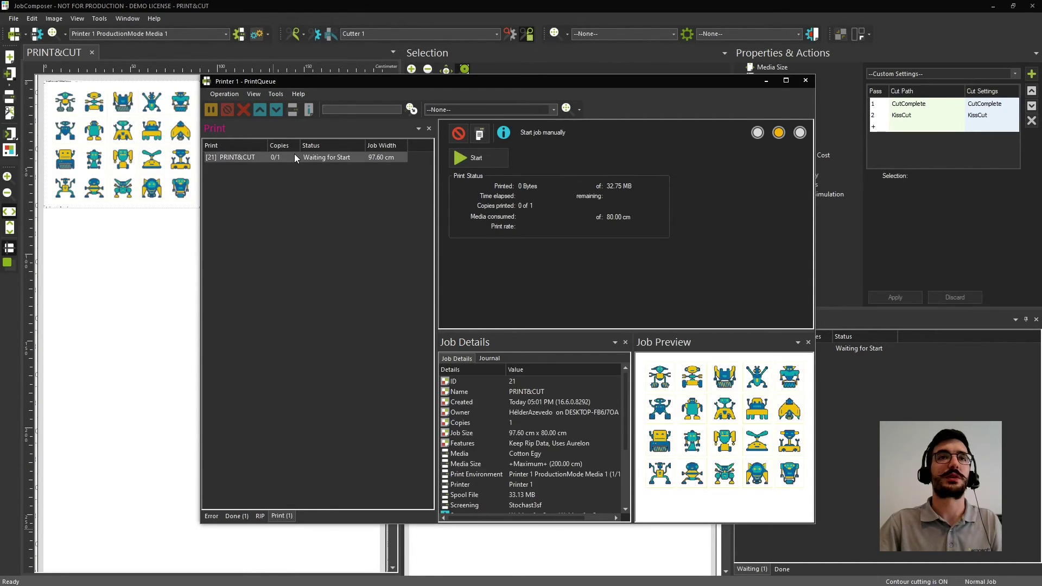
click(488, 157)
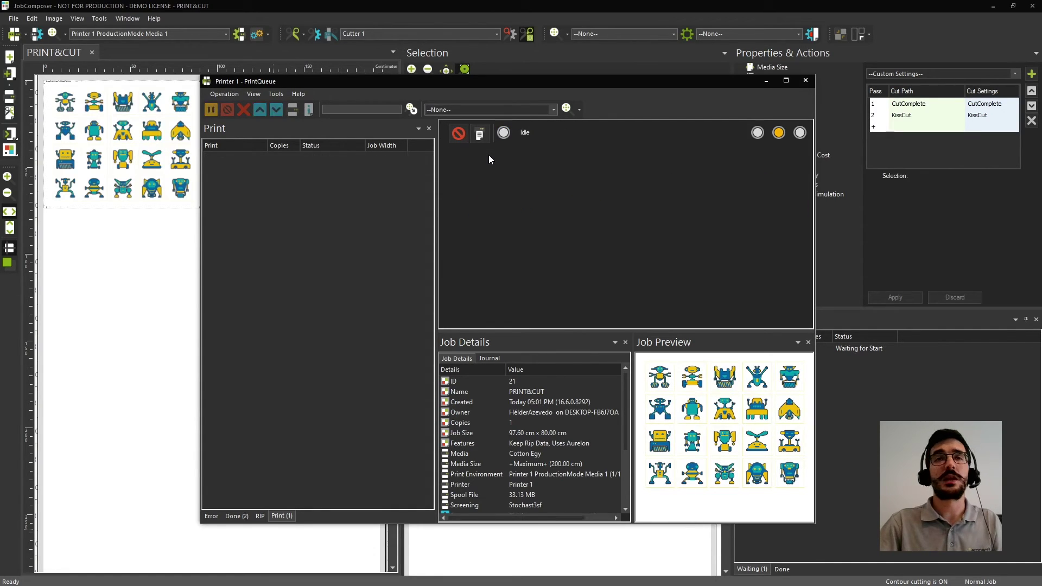
click(771, 81)
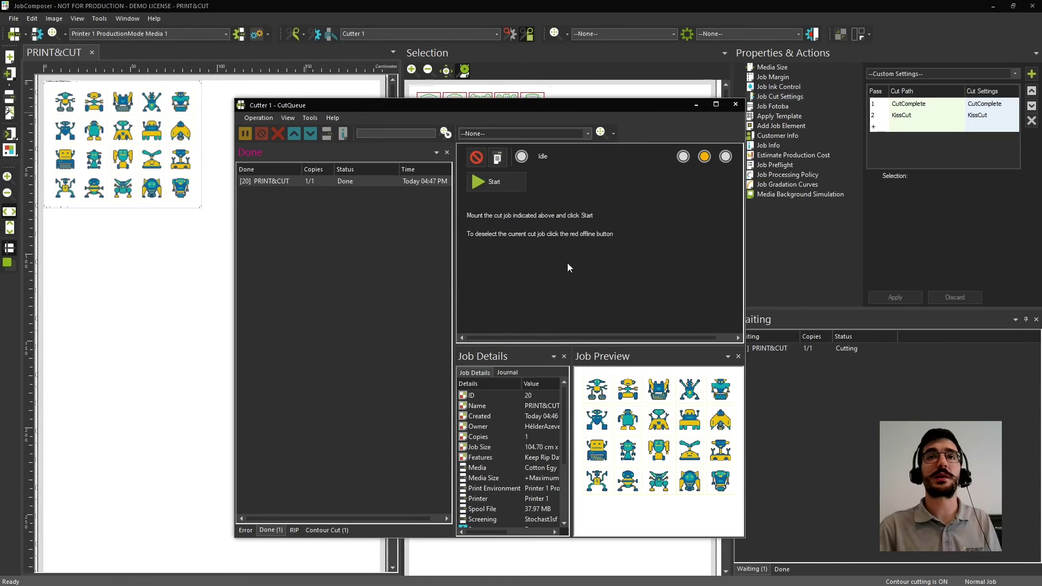
Start the contour cut of the PRINT&CUT job on Cutter 1 and minimize the cut queue
click(512, 181)
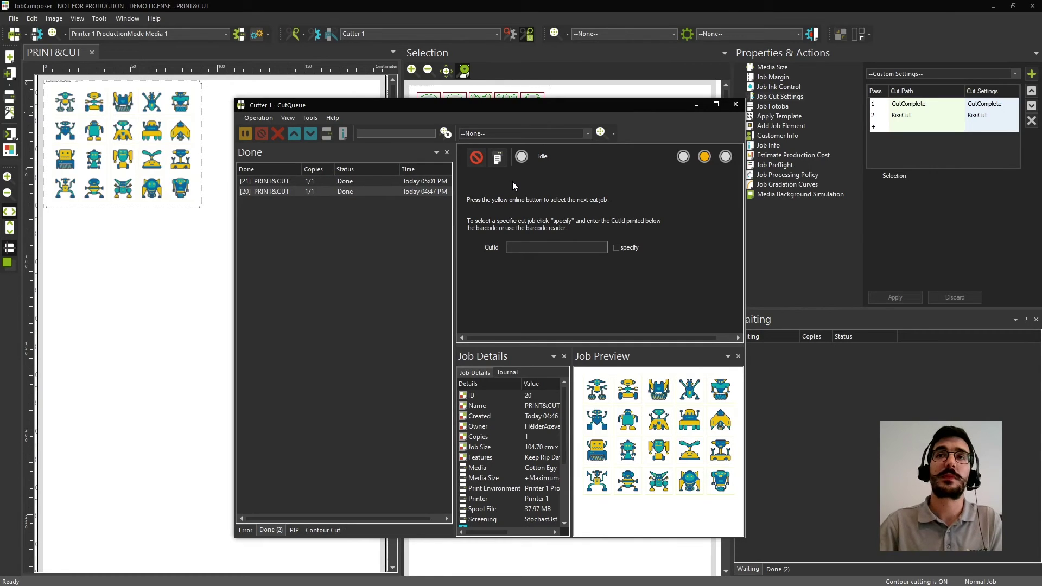
click(696, 105)
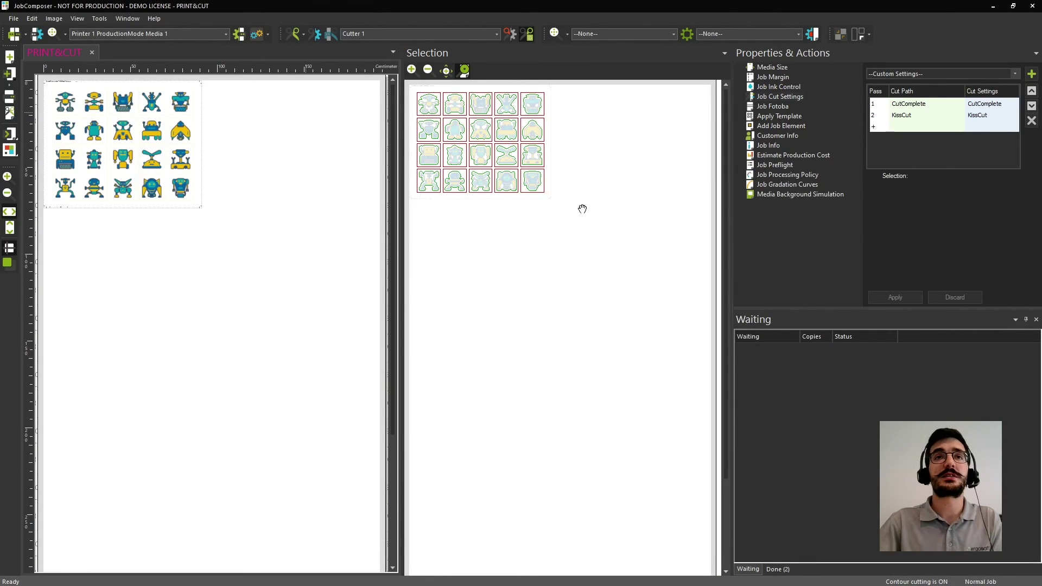